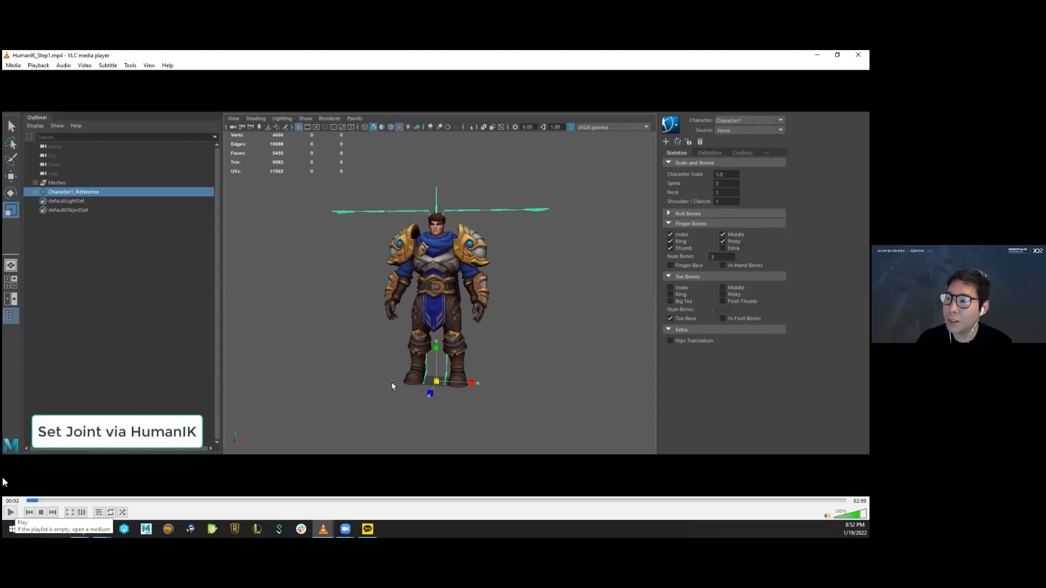
Step: Restart HumanIK_Step1.mp4 from the beginning and review the joint setup, skipping to about 02:24 after the finger joints
click(28, 500)
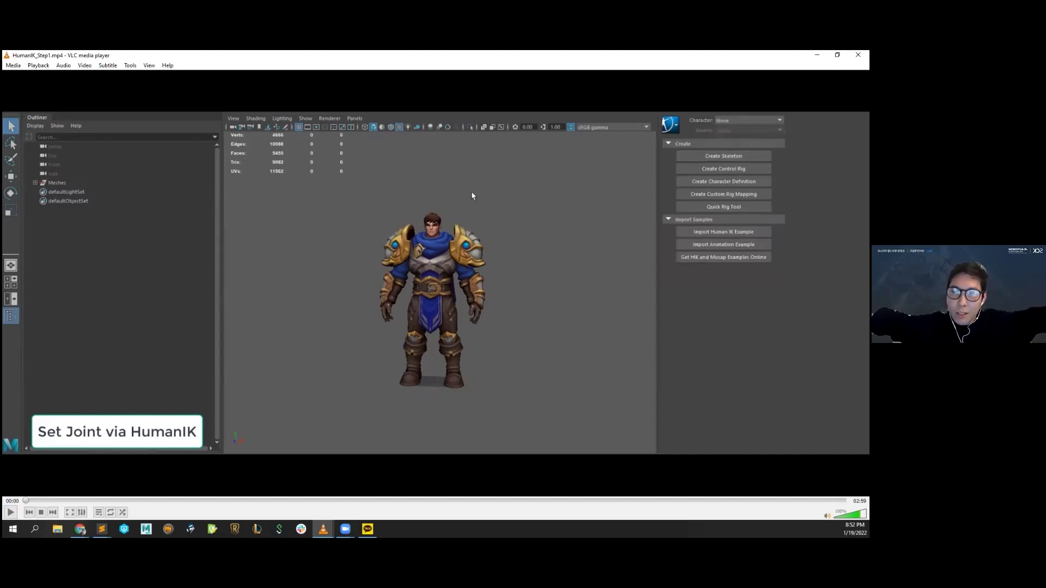
click(11, 512)
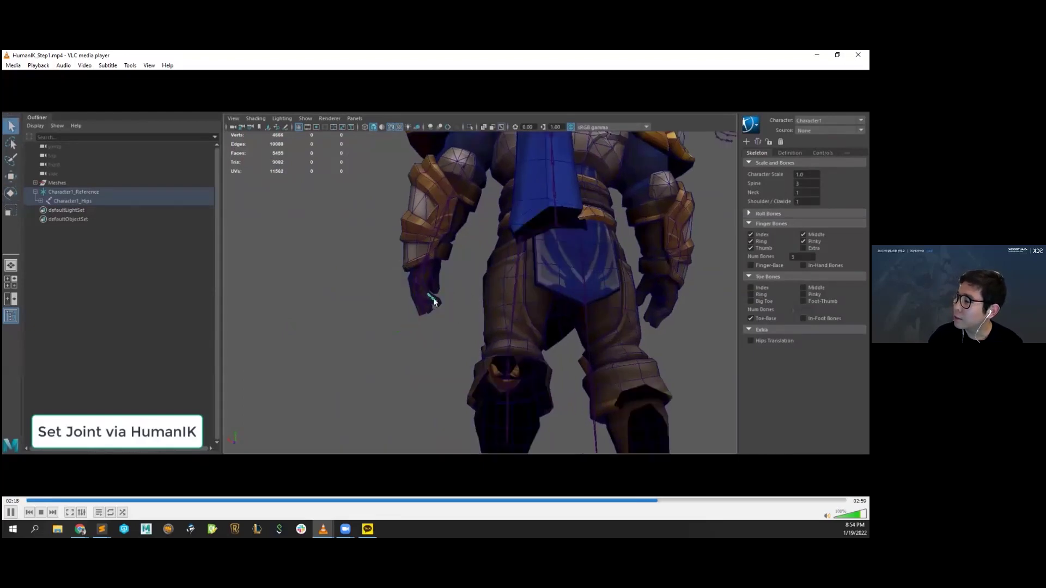
click(676, 501)
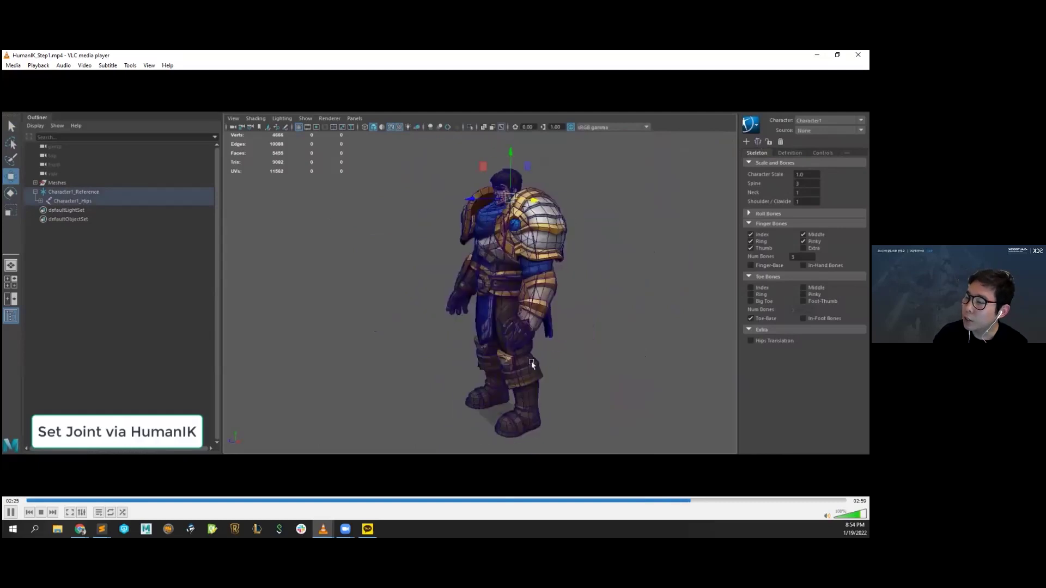
click(676, 500)
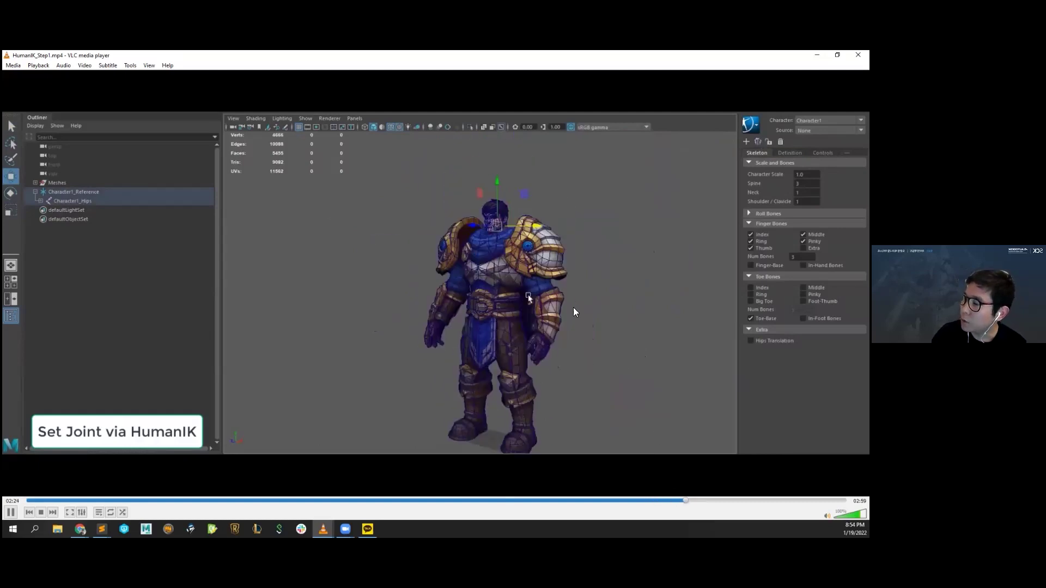
click(12, 513)
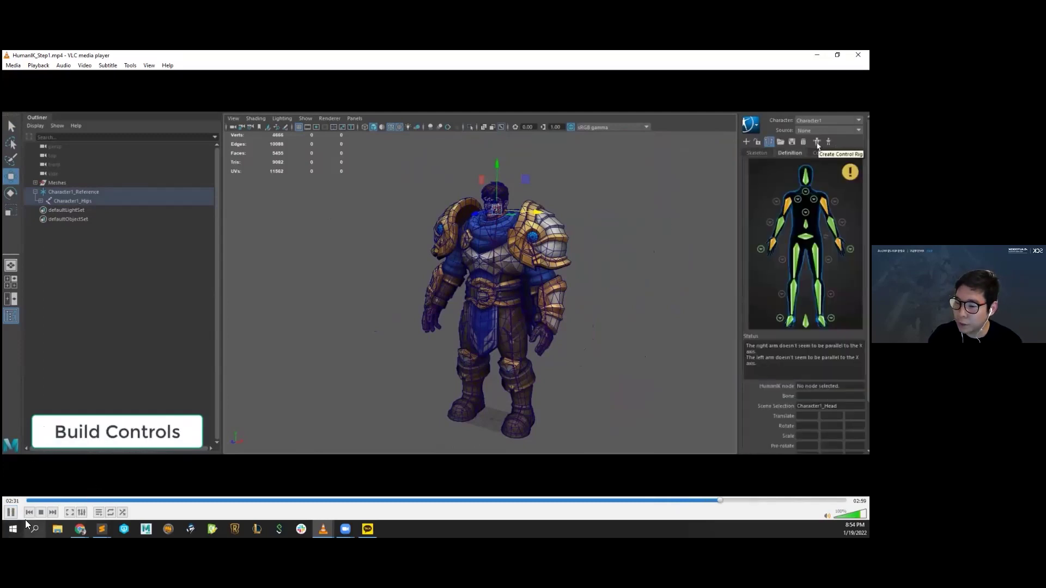
Step: Review the Build Controls and Skin Weights parts of HumanIK_Step1.mp4, pausing at 02:33 and at the Bind Skin options
key(space)
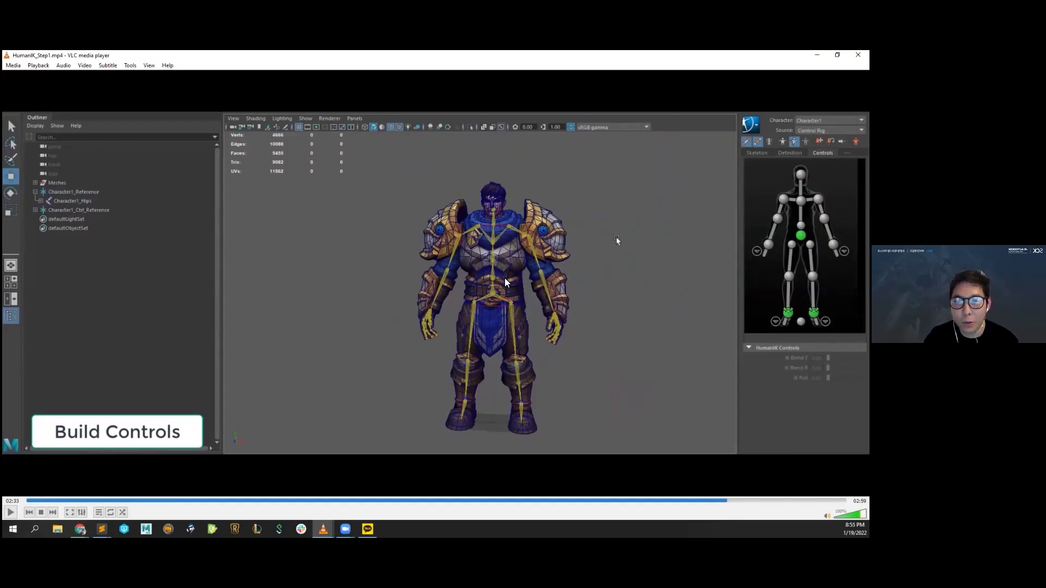
click(12, 512)
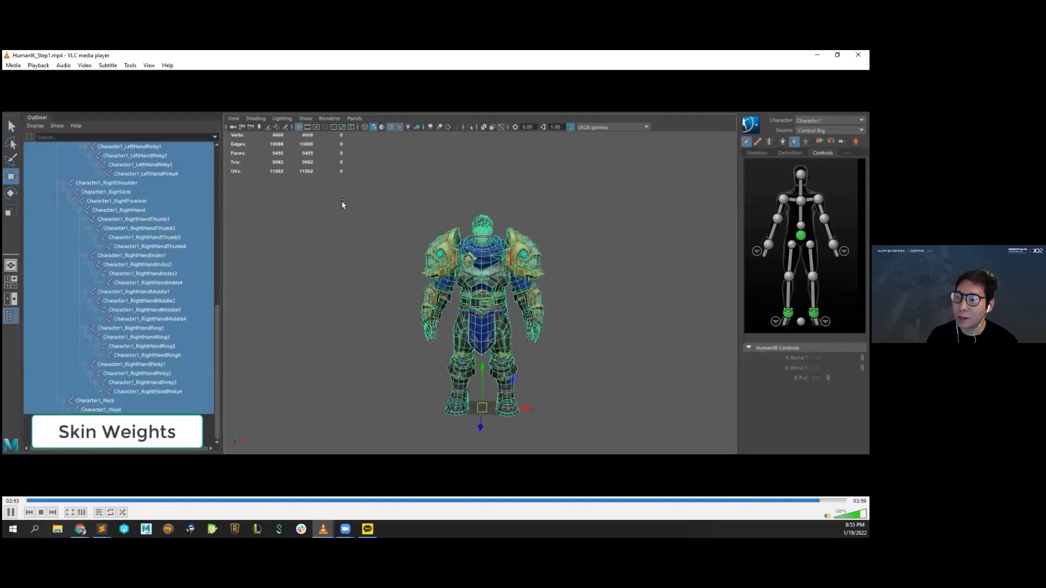
click(9, 513)
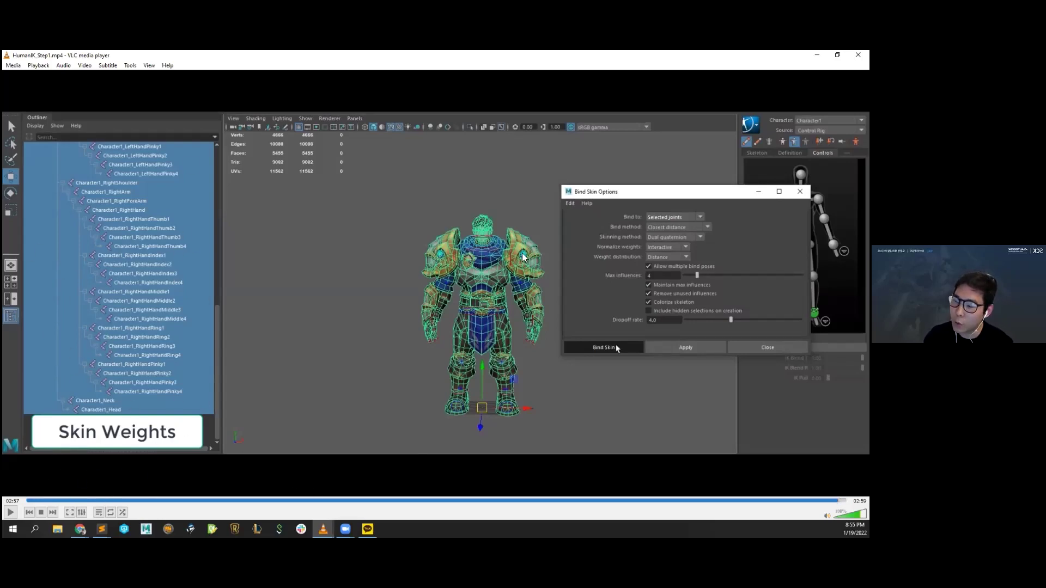
click(10, 513)
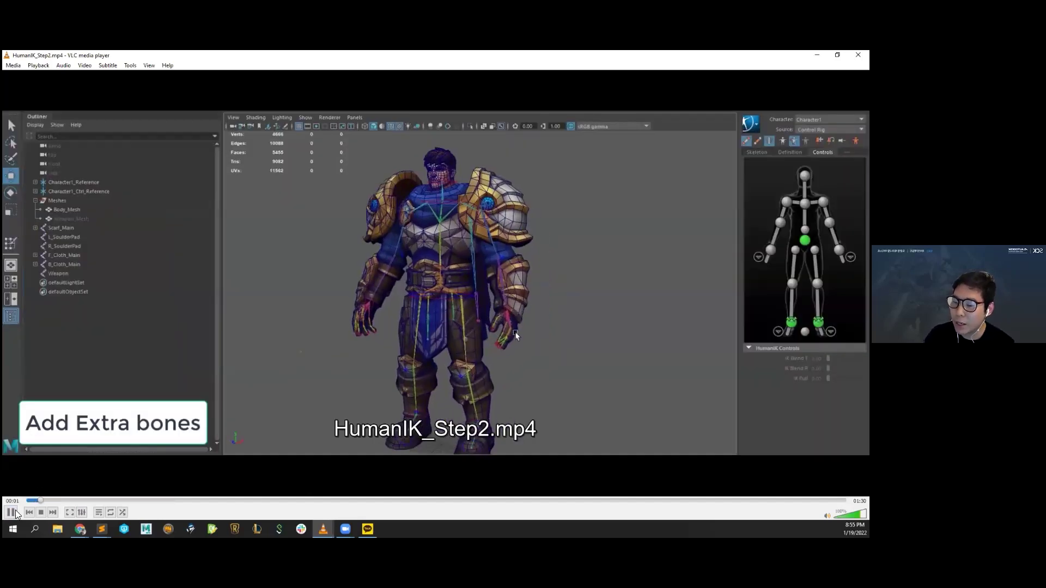
Step: Review the extra bones in HumanIK_Step2.mp4, pausing at 00:03, and play on into the IK Controls part
key(space)
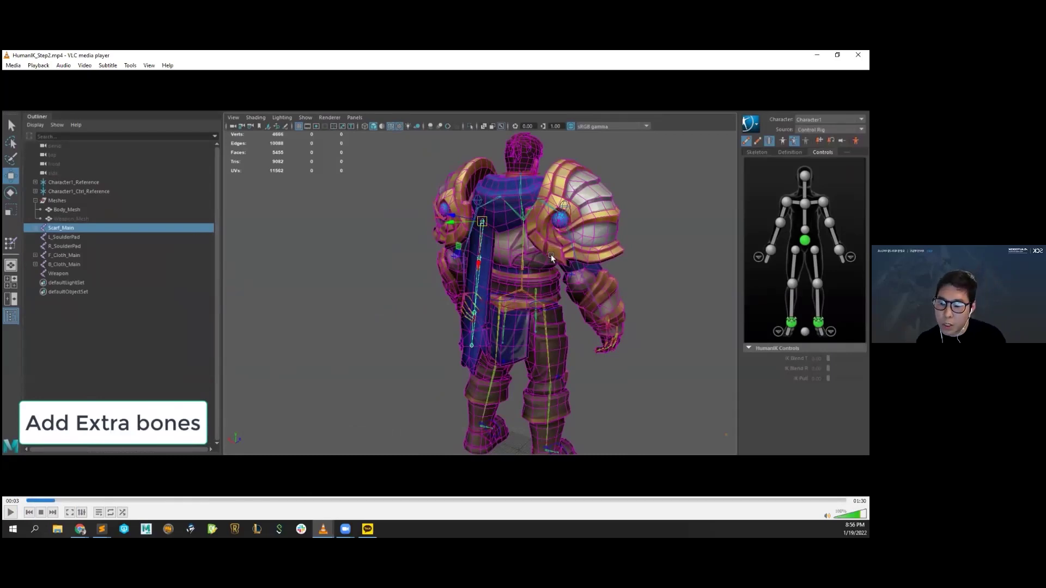
click(12, 513)
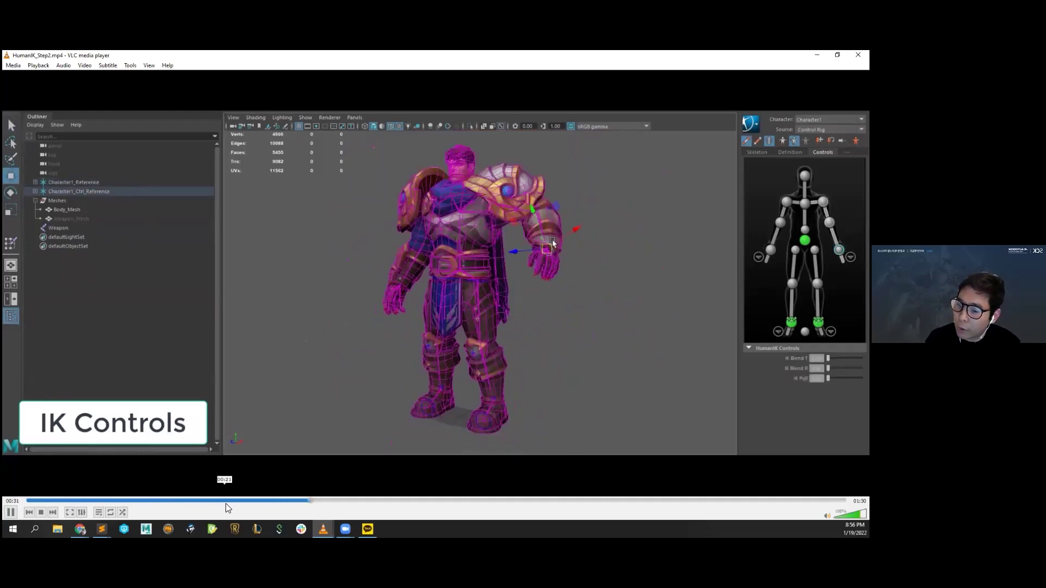
click(157, 501)
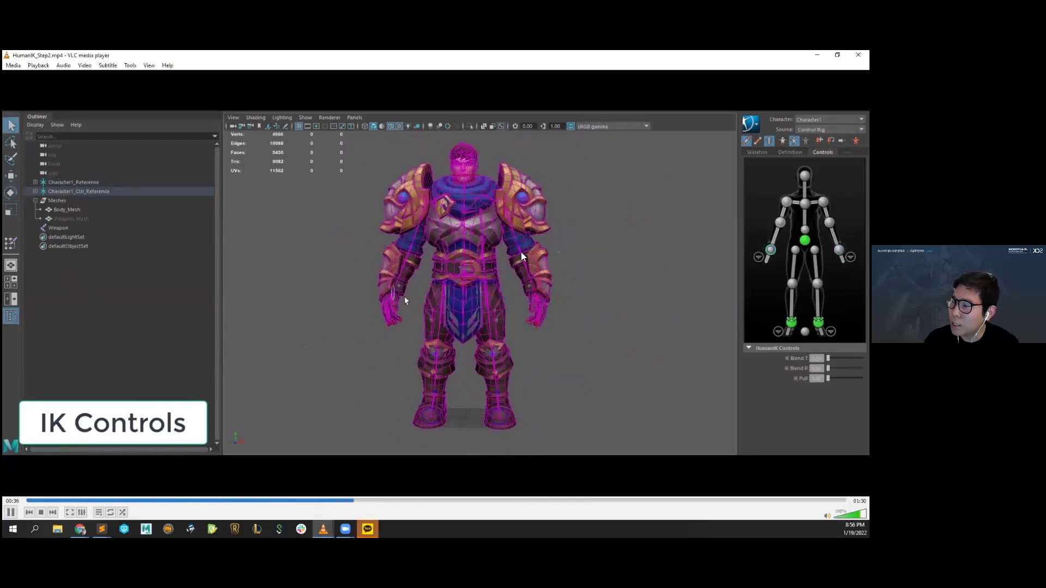
key(space)
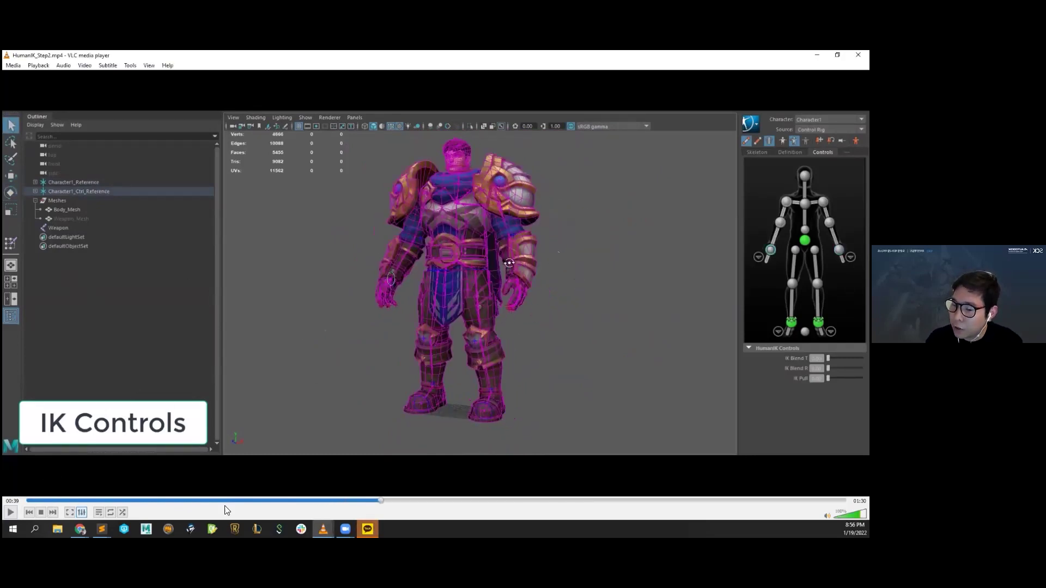
Step: Scrub HumanIK_Step2.mp4 through the IK and FK Controls parts to 01:25 and continue playback into HumanIK_Step3.mp4
click(406, 500)
drag(406, 502, 431, 502)
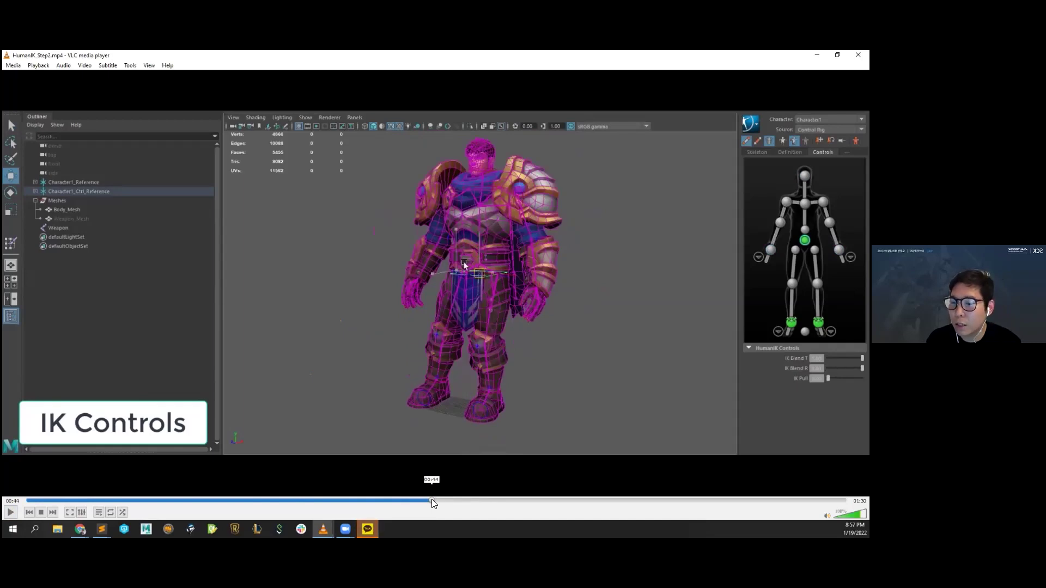
drag(433, 500, 810, 500)
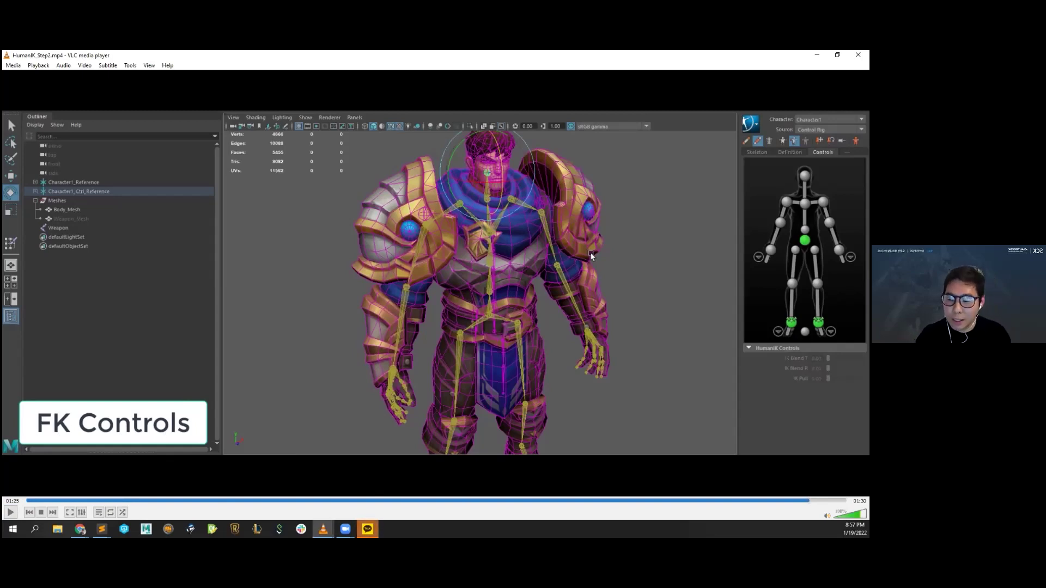
click(10, 512)
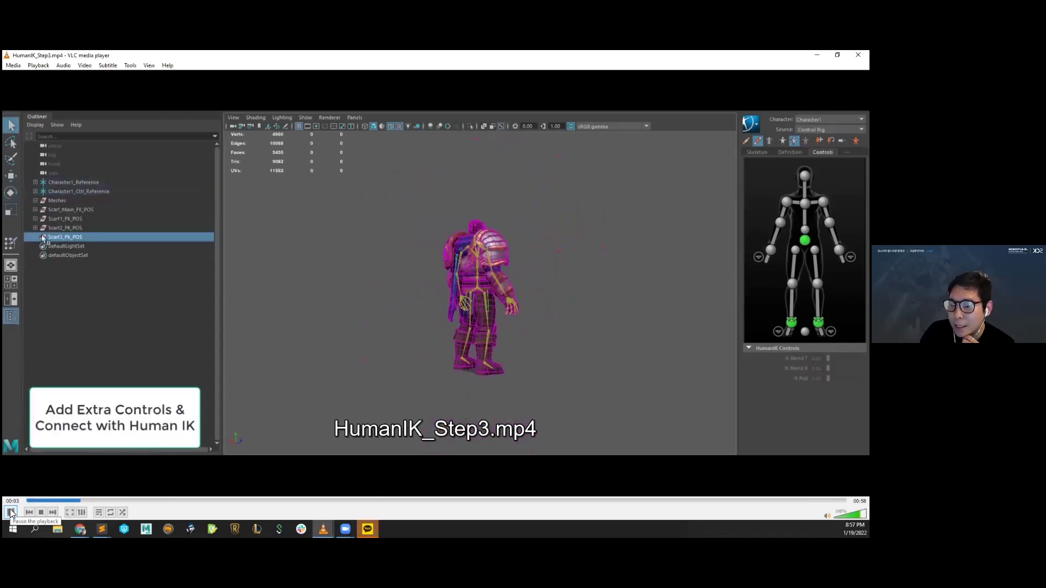
Step: Scrub through HumanIK_Step3.mp4 to 00:57 to review the extra controls and their constraints, and close the video player
click(10, 512)
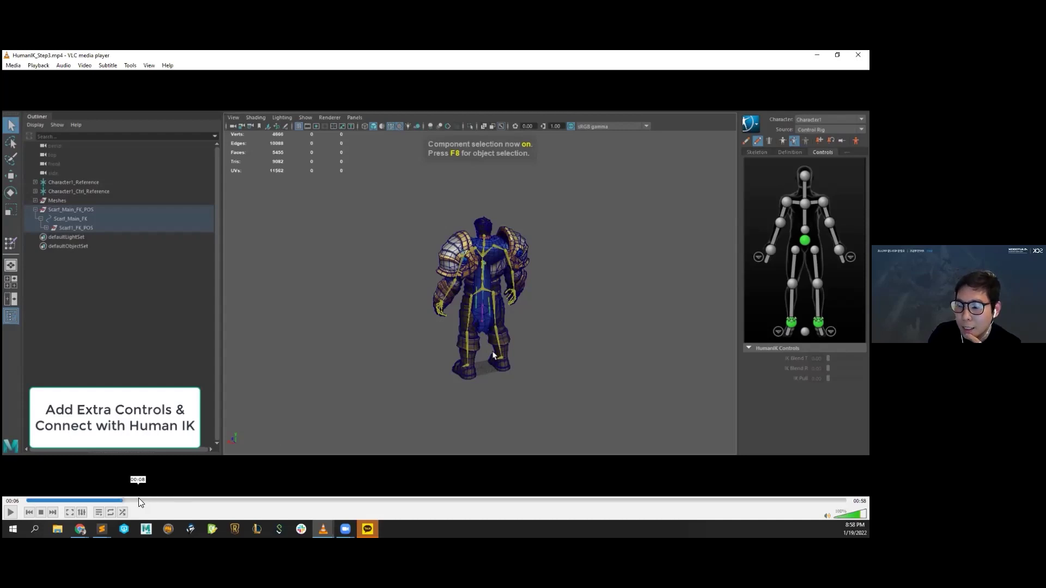
drag(162, 502, 243, 502)
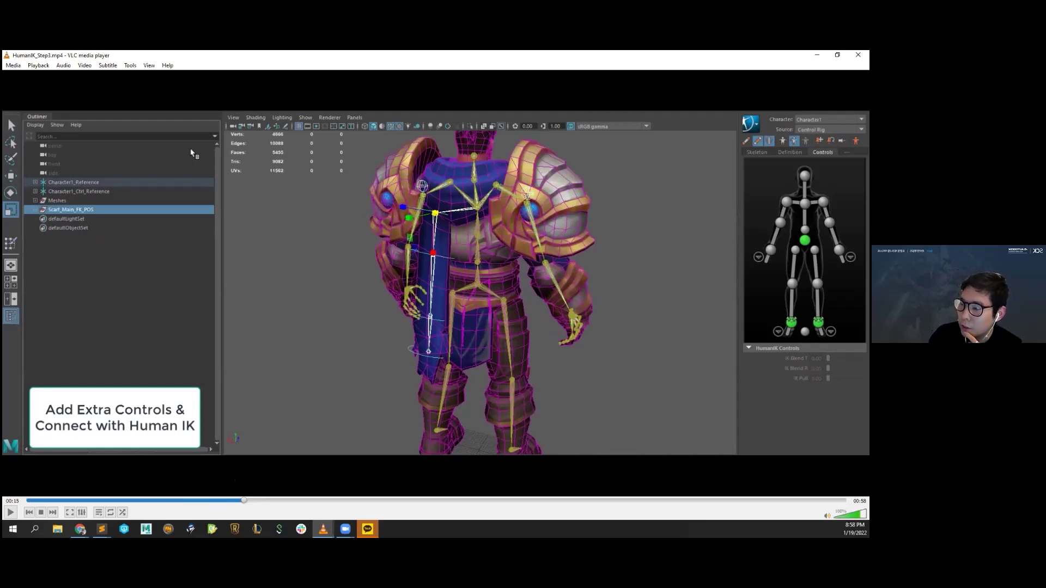
drag(244, 501, 367, 509)
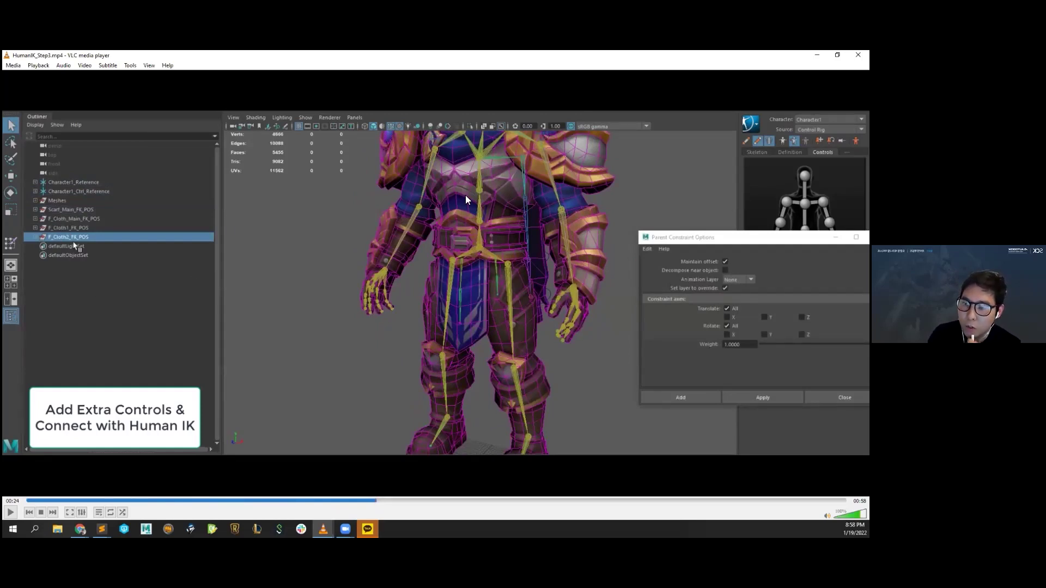
drag(377, 502, 746, 499)
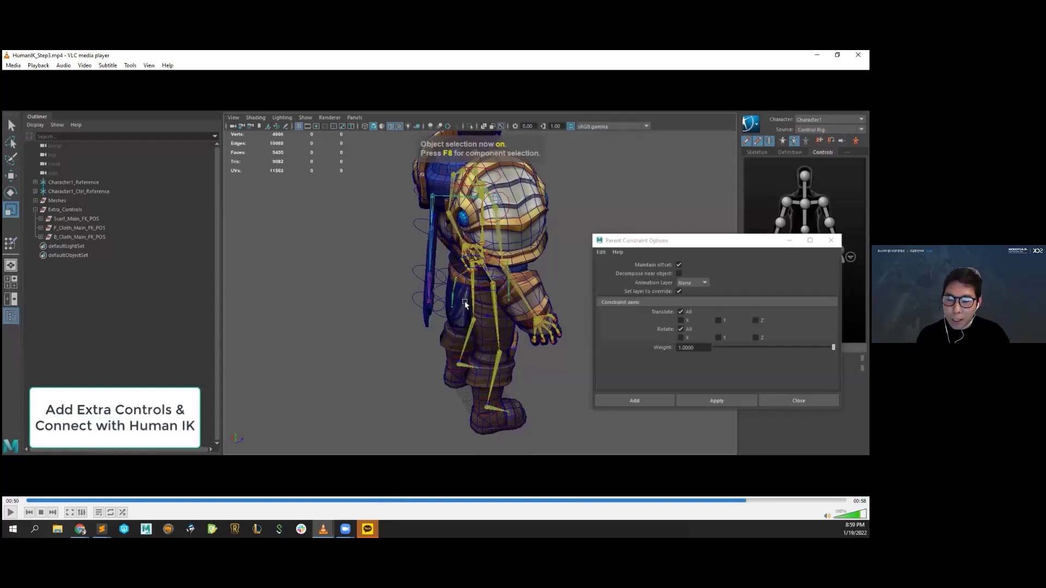
click(765, 500)
drag(765, 500, 834, 500)
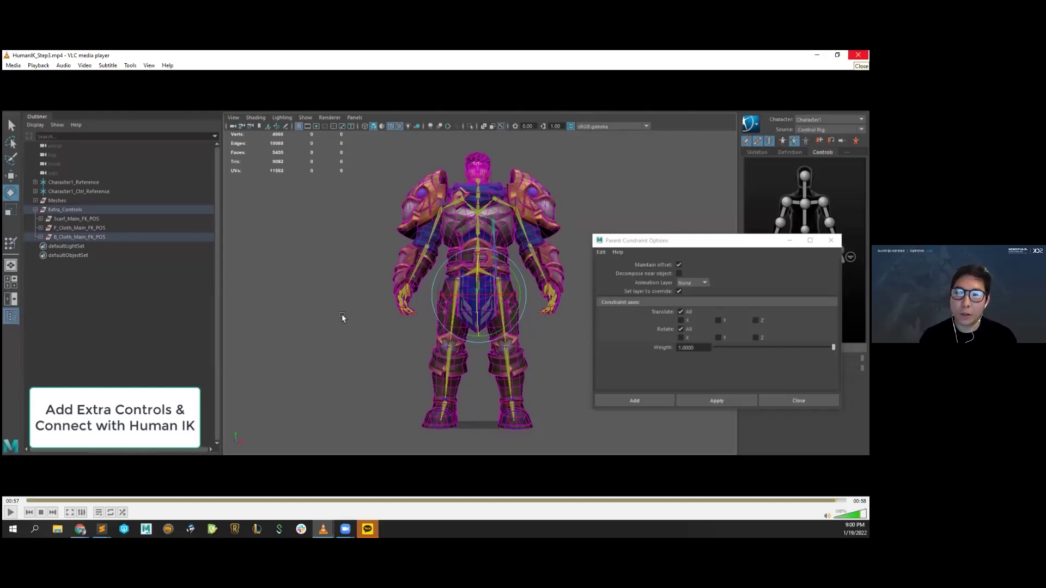
click(858, 55)
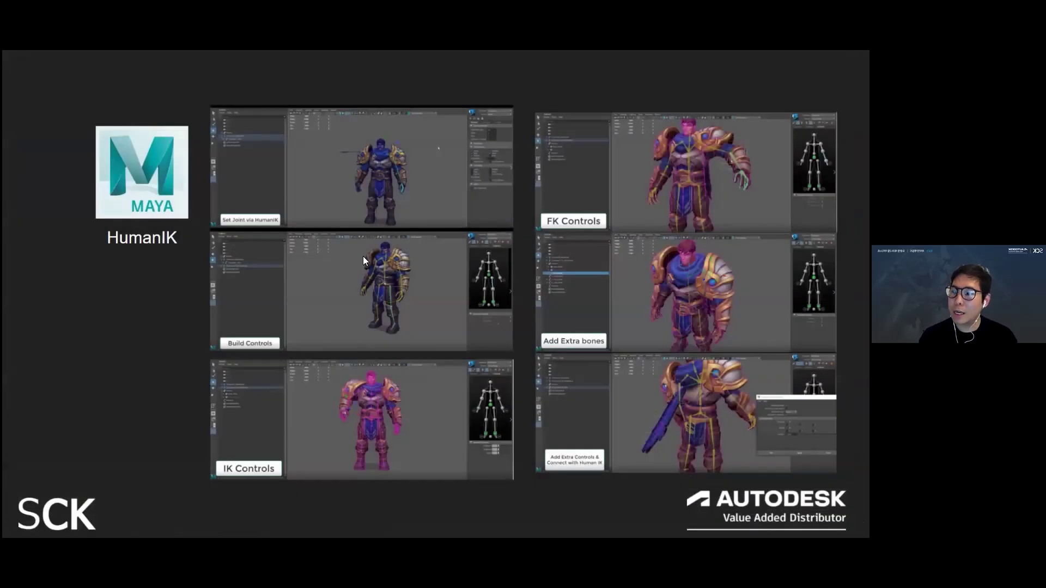
Step: Advance the slideshow past the HumanIK slides and "Welcome to the Maya World" to the embedded video slide
click(168, 323)
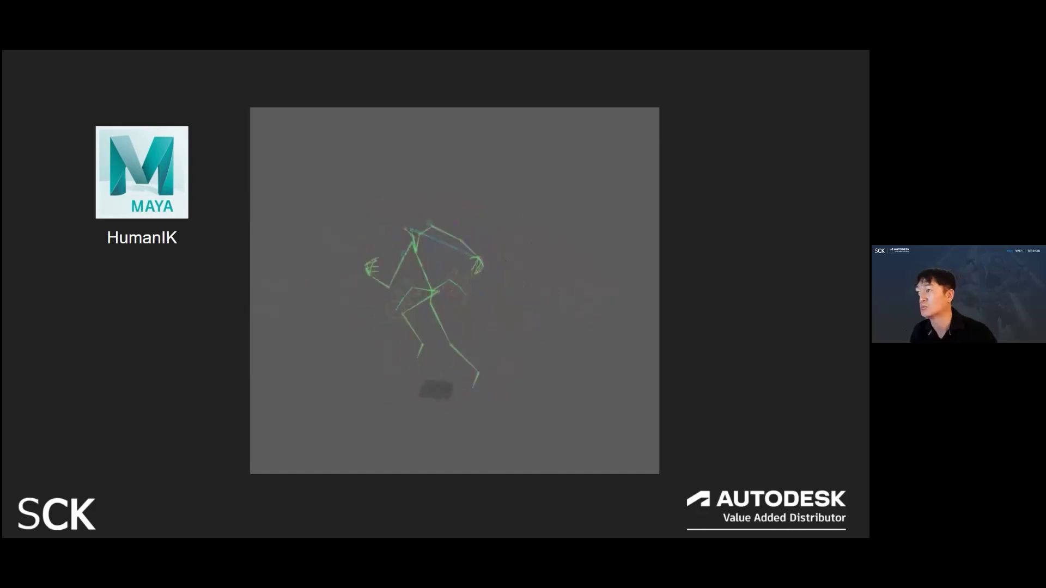
key(Right)
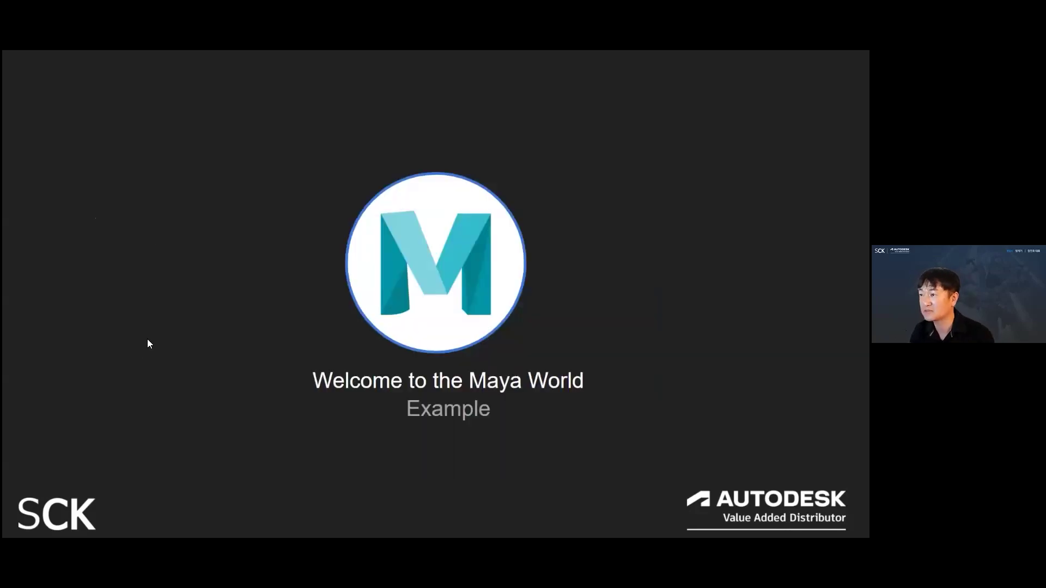
key(Left)
key(Right)
key(Right)
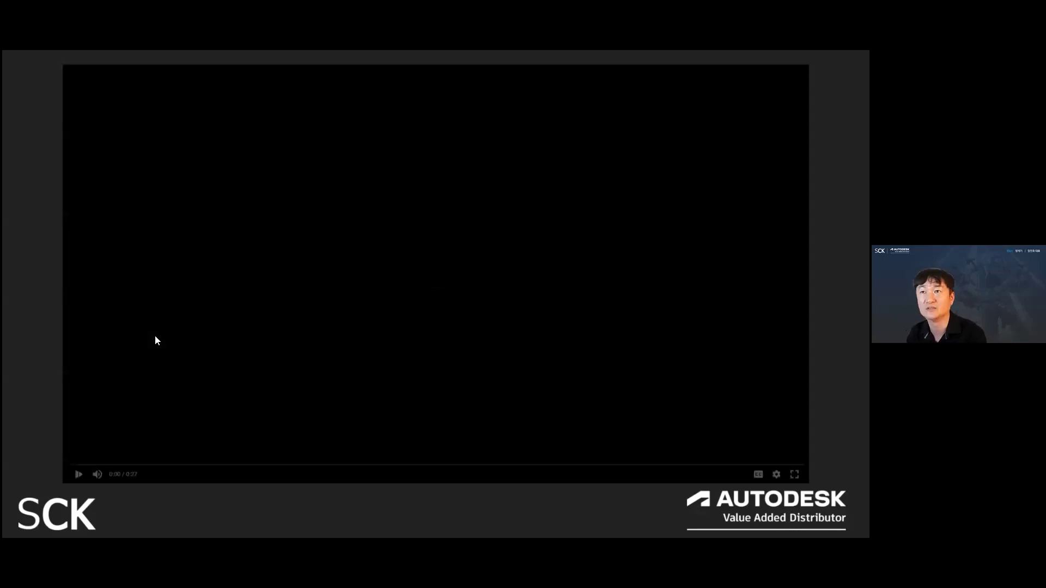
Step: Exit the slideshow and restart the presentation from slide 15
key(Escape)
scroll(79, 251, down, 2)
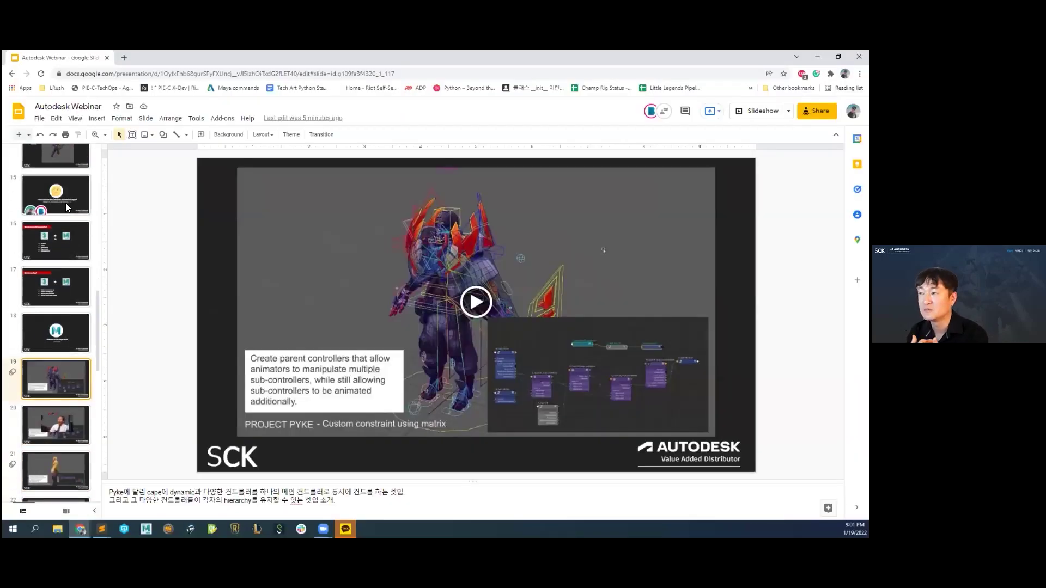
click(65, 202)
key(ctrl+Return)
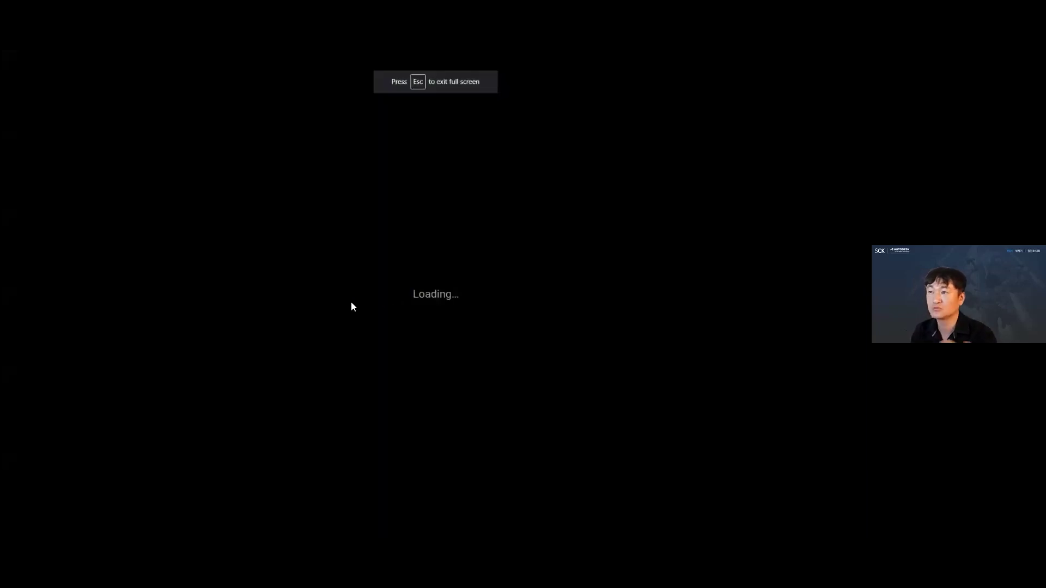